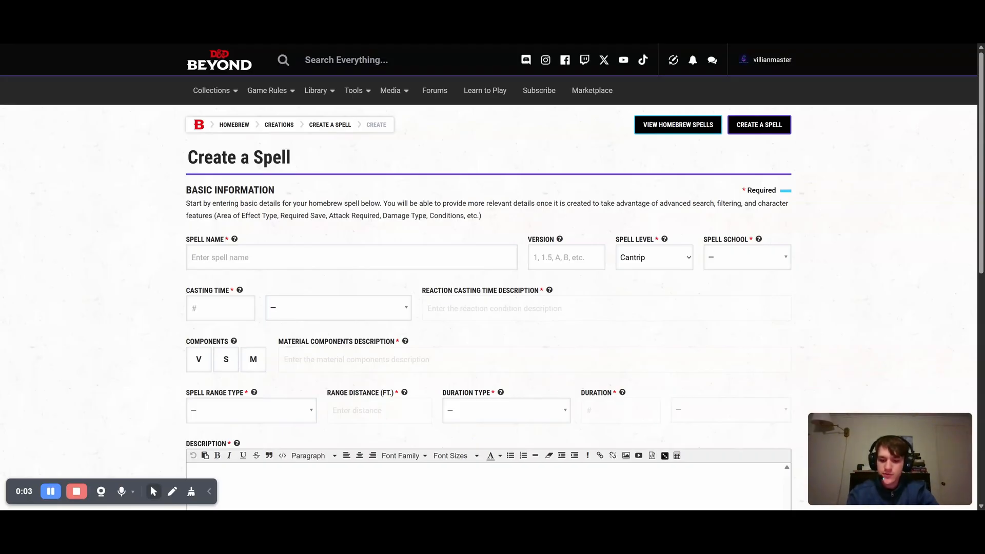
Name the new homebrew spell Fall
left_click(386, 260)
type("Fall")
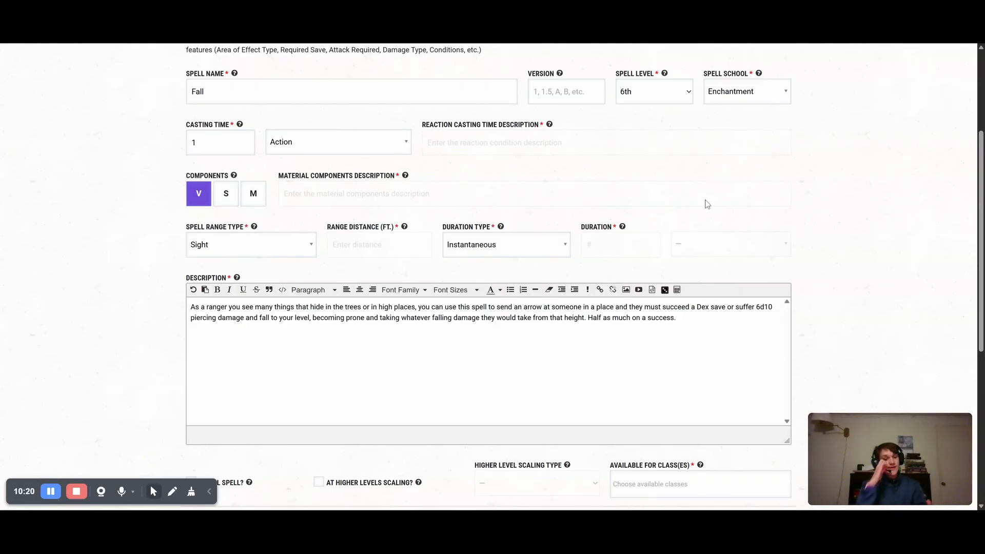
Select Enchantment as the Fall spell's school
left_click(733, 98)
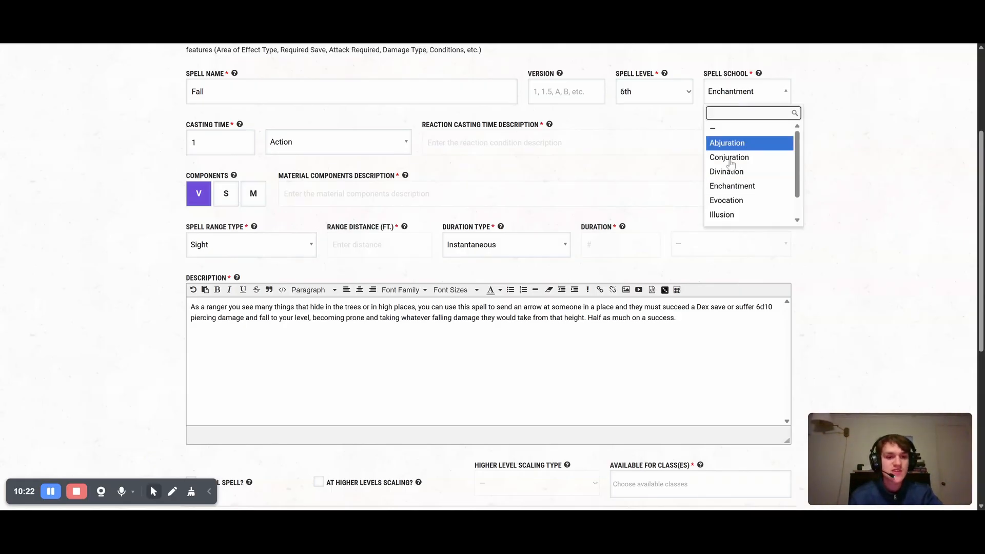
left_click(742, 186)
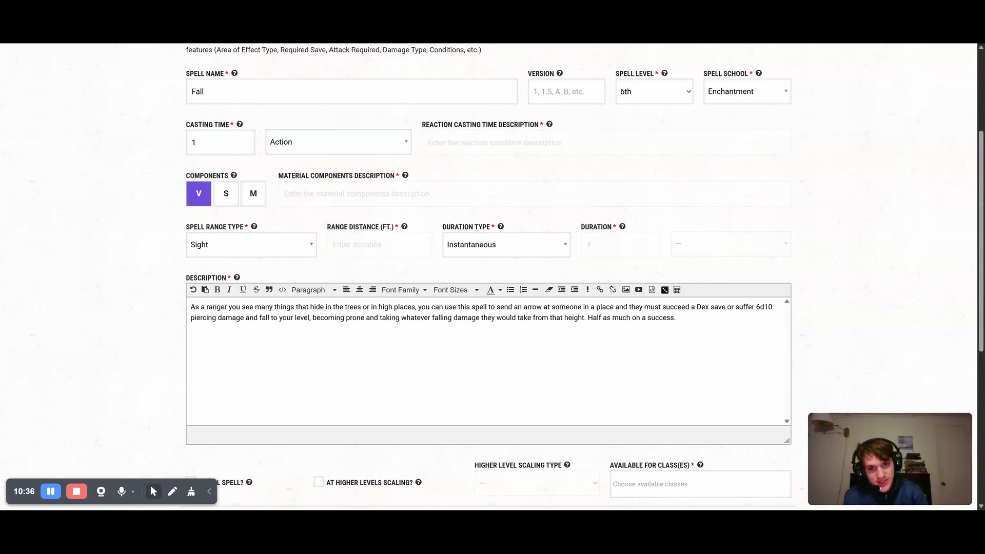
left_click(744, 98)
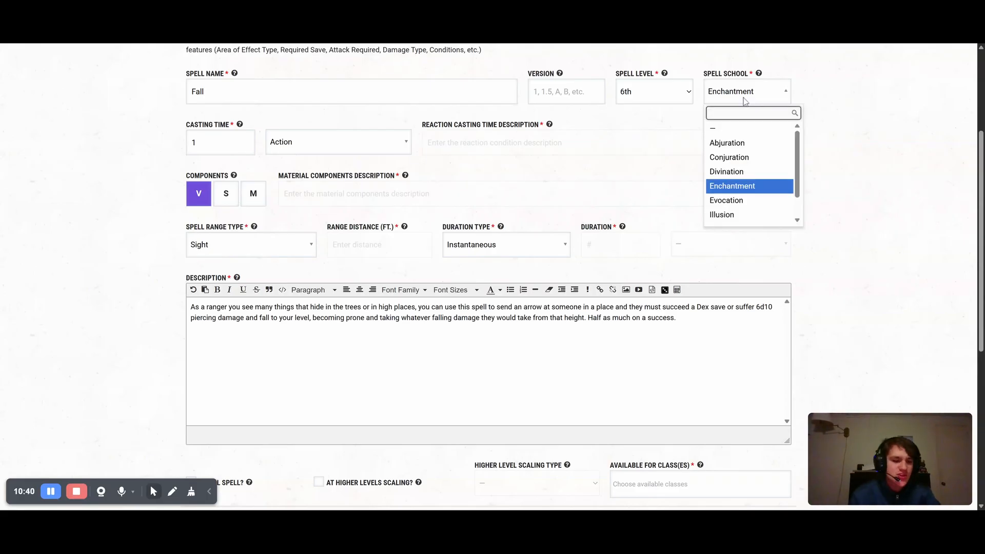
left_click(745, 100)
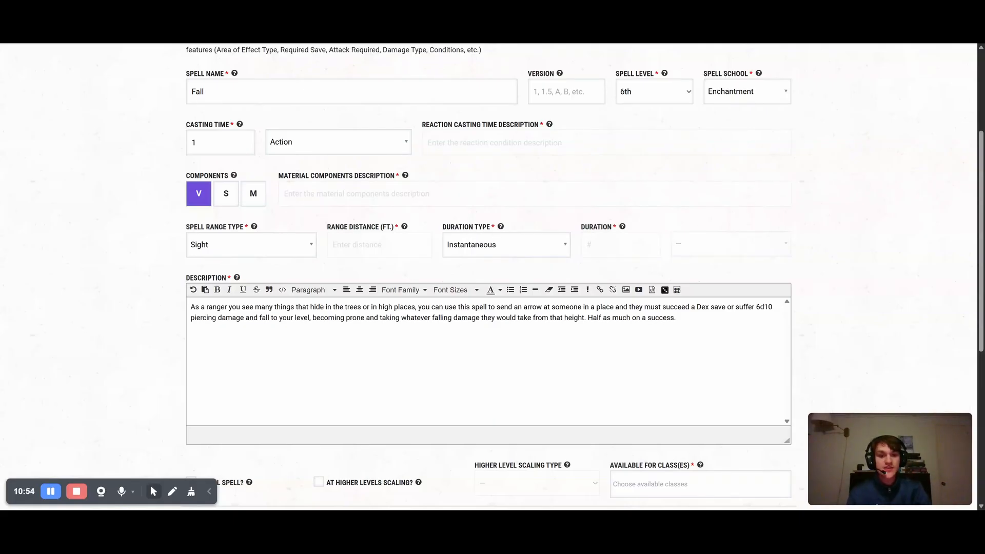
Make the Fall spell available to the core rules Ranger class
scroll(694, 345, "down", 2)
left_click(697, 413)
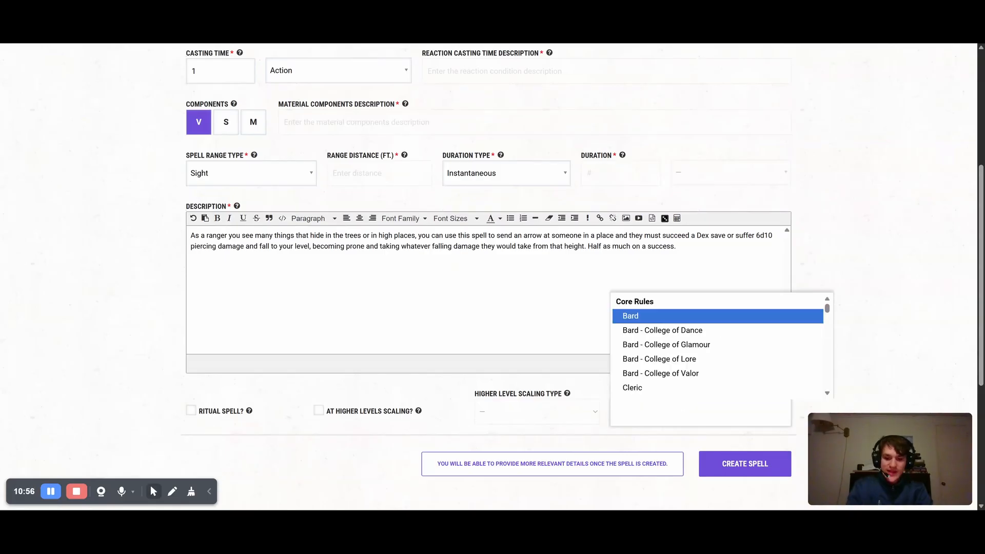
type("ranger")
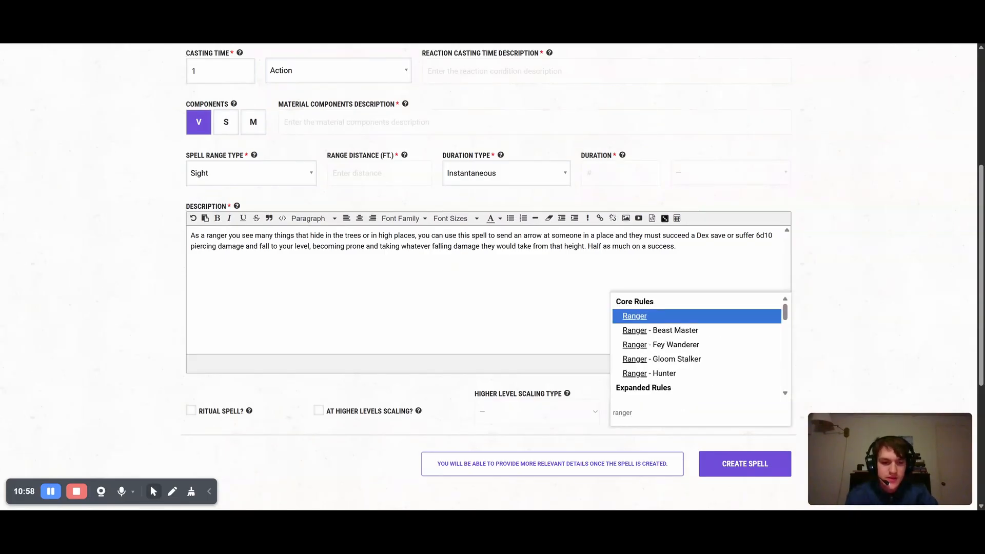
left_click(722, 320)
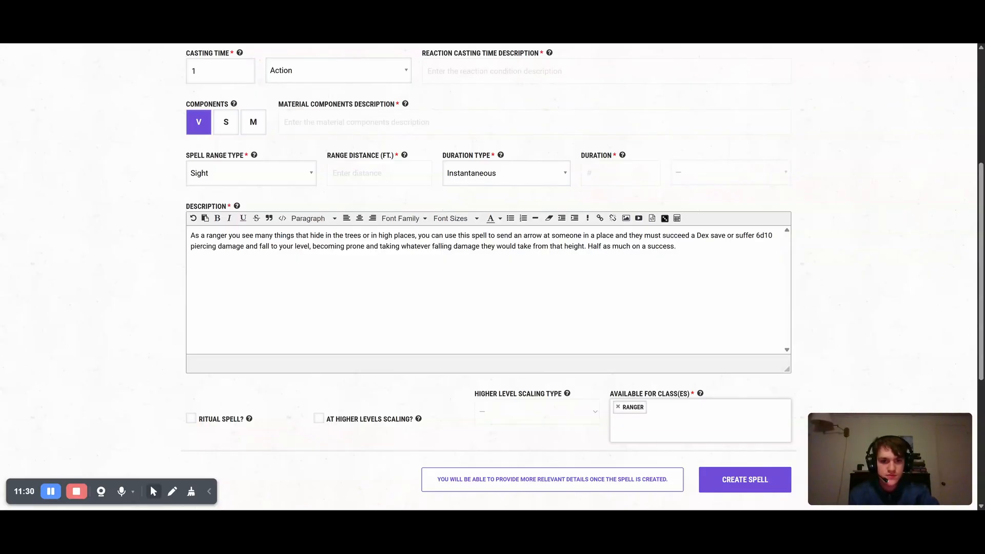
Insert "or something" after "someone" in the spell description
left_click(582, 235)
type("or ")
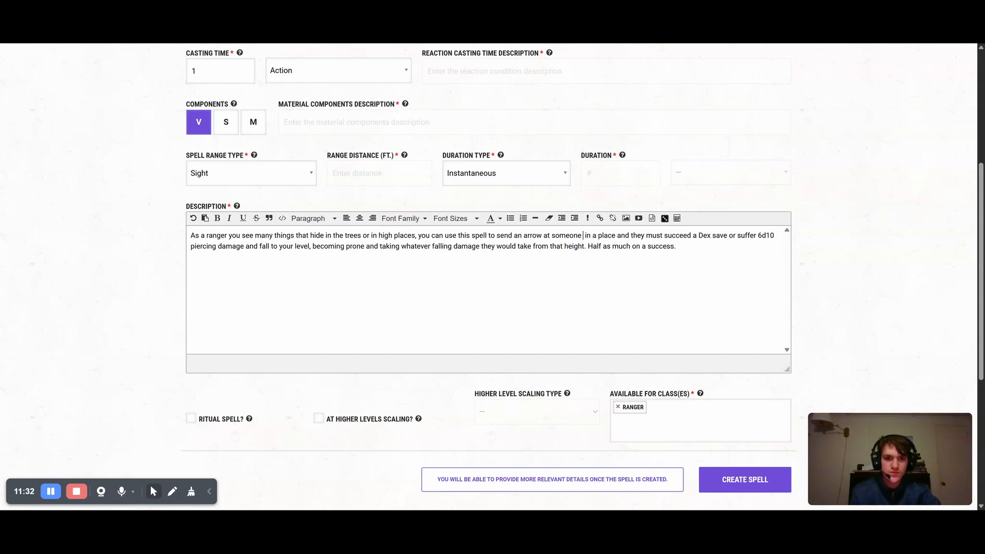
type(" something")
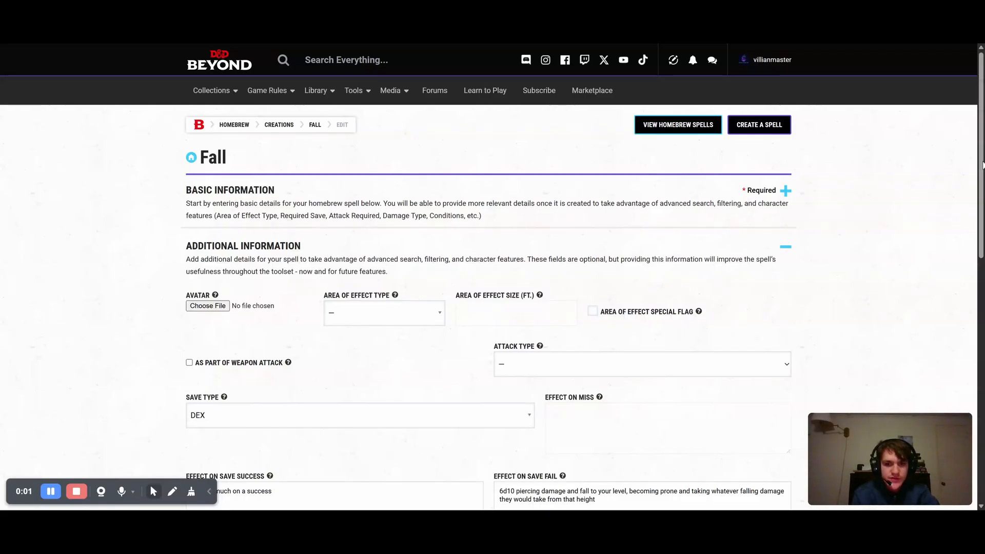
Review the Fall spell's additional information, including its save type and save effects, and collapse that section
scroll(730, 276, "down", 3)
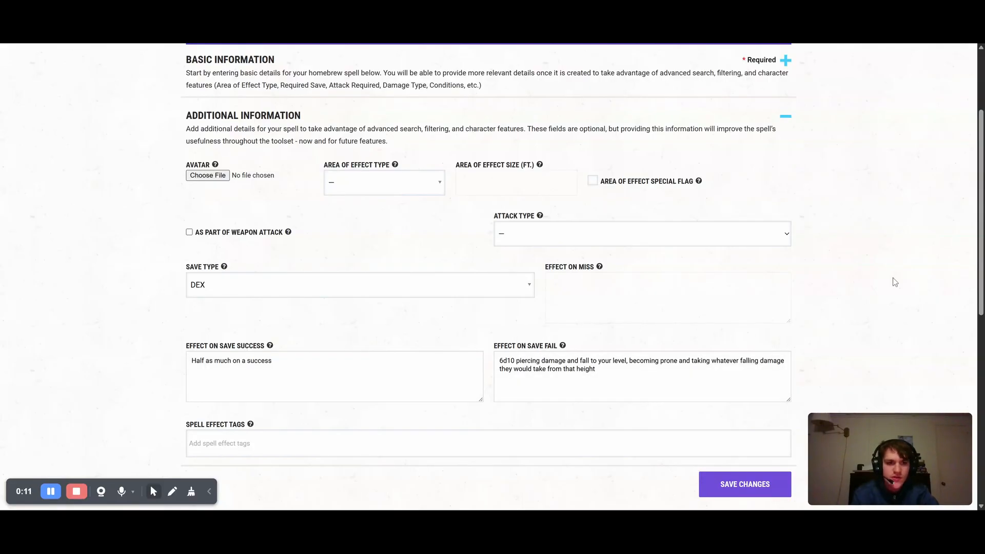
scroll(803, 110, "up", 1)
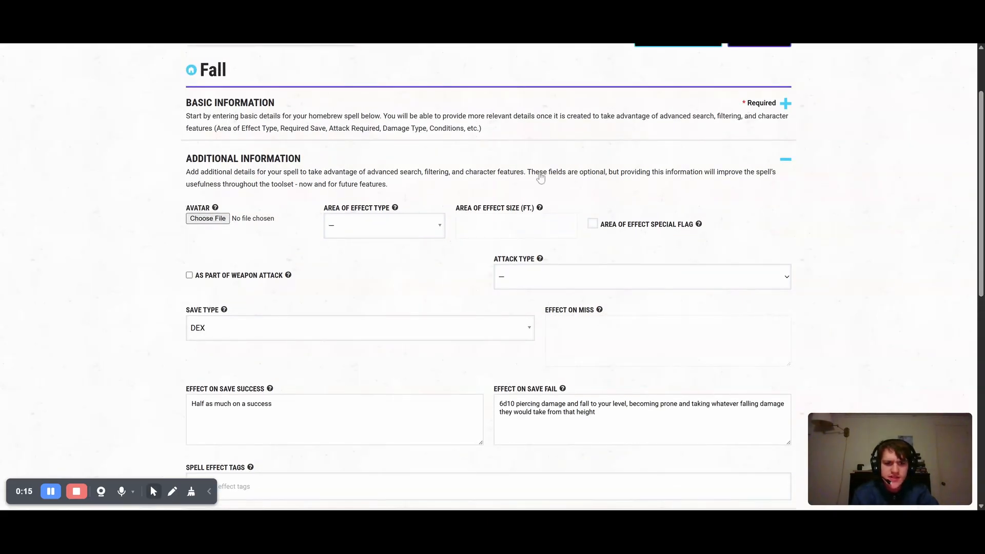
scroll(946, 185, "down", 3)
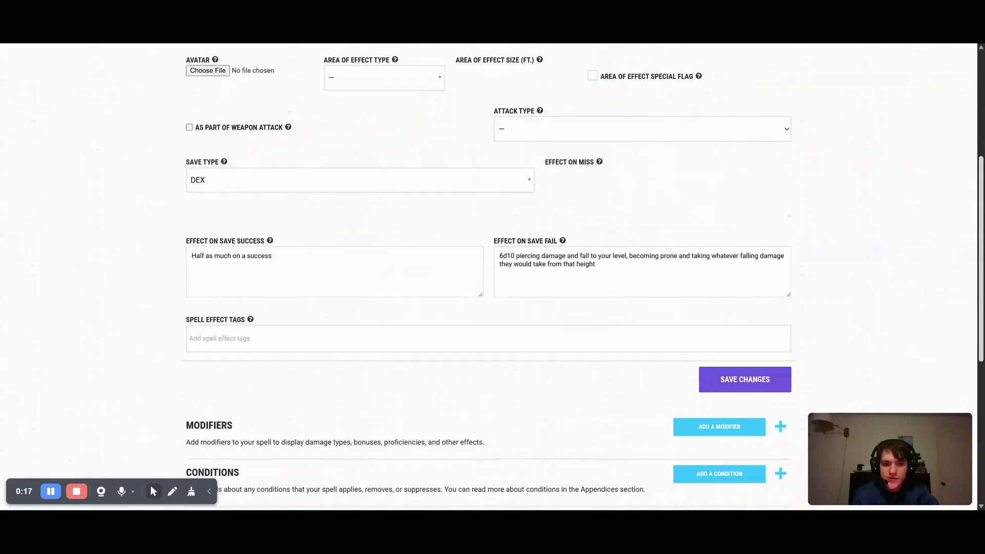
scroll(799, 135, "down", 2)
scroll(799, 136, "up", 4)
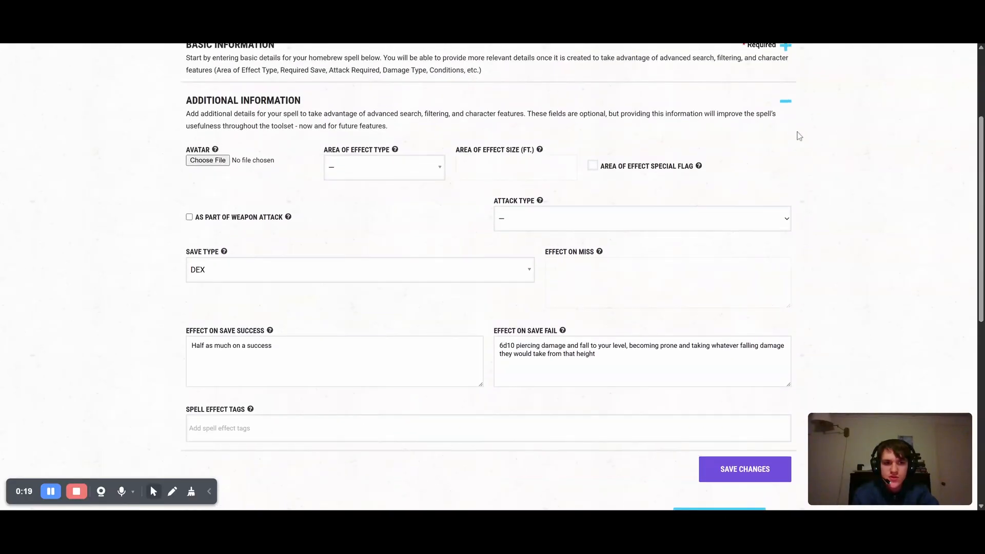
left_click(787, 102)
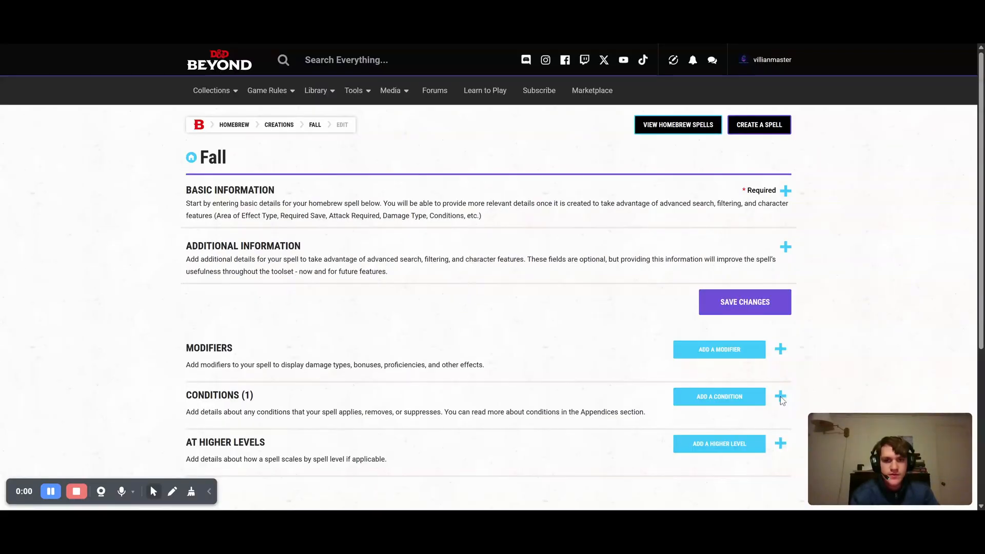
Expand the Fall spell's conditions to check the listed entry, and collapse them again
left_click(780, 397)
scroll(949, 236, "down", 1)
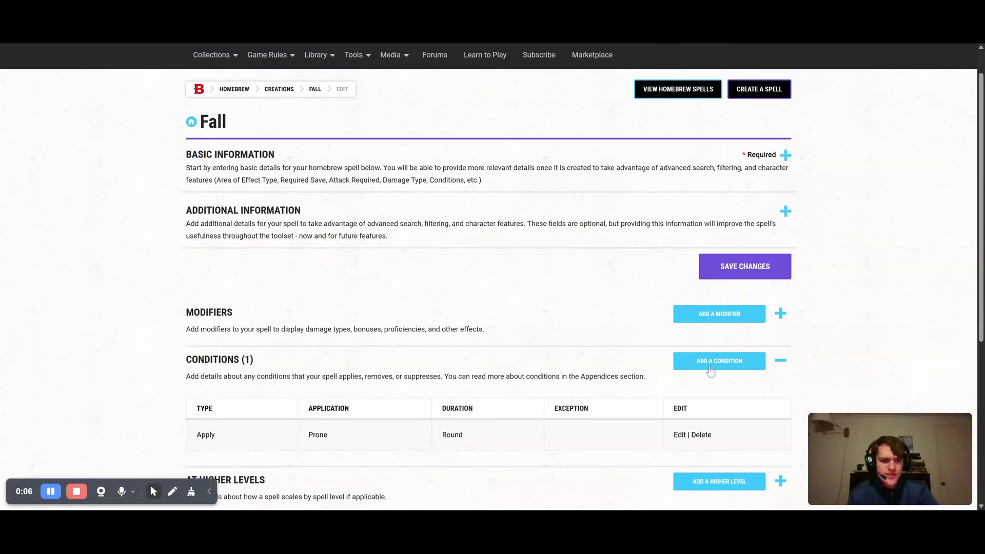
left_click(780, 361)
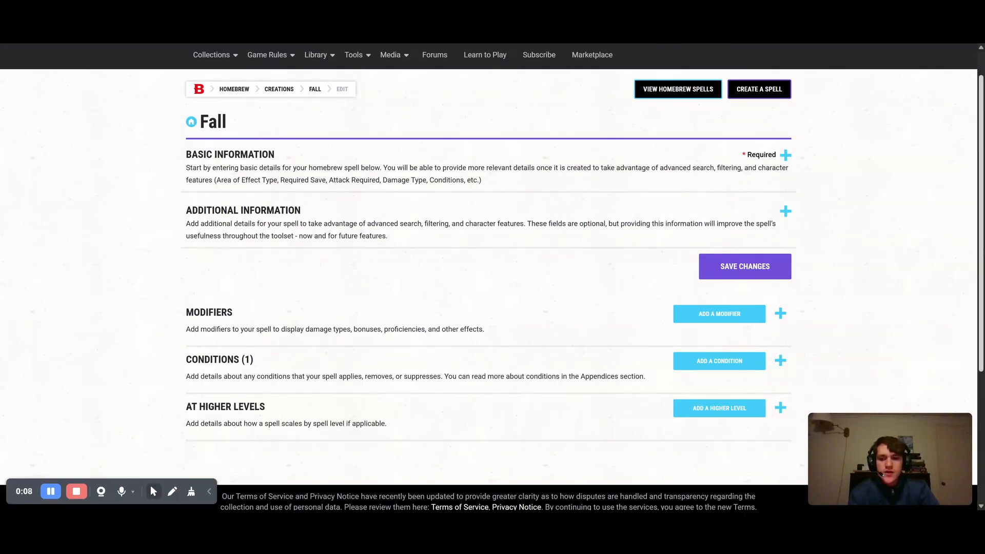
scroll(884, 322, "up", 1)
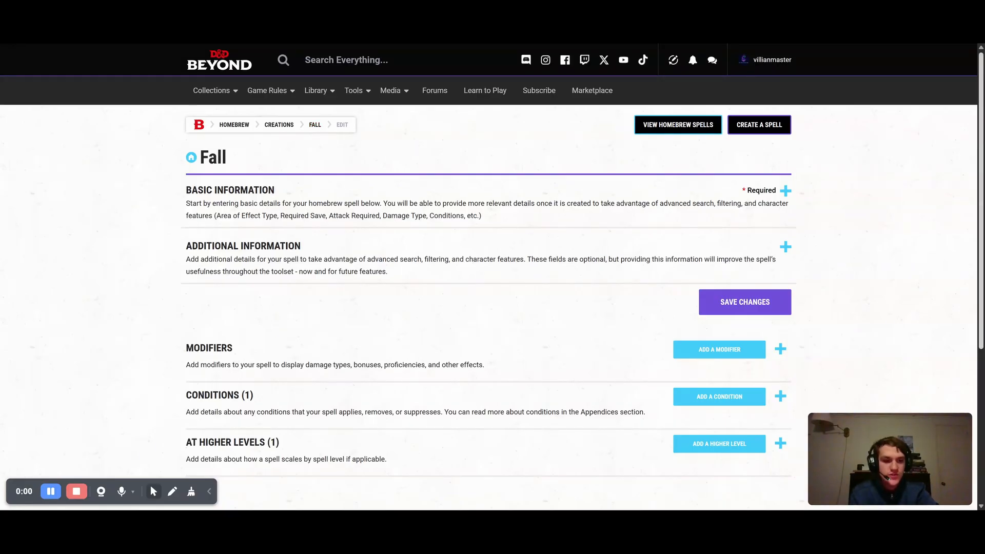
Check the Fall spell's modifiers and review its basic information, including the description and higher-level scaling options
scroll(493, 277, "down", 2)
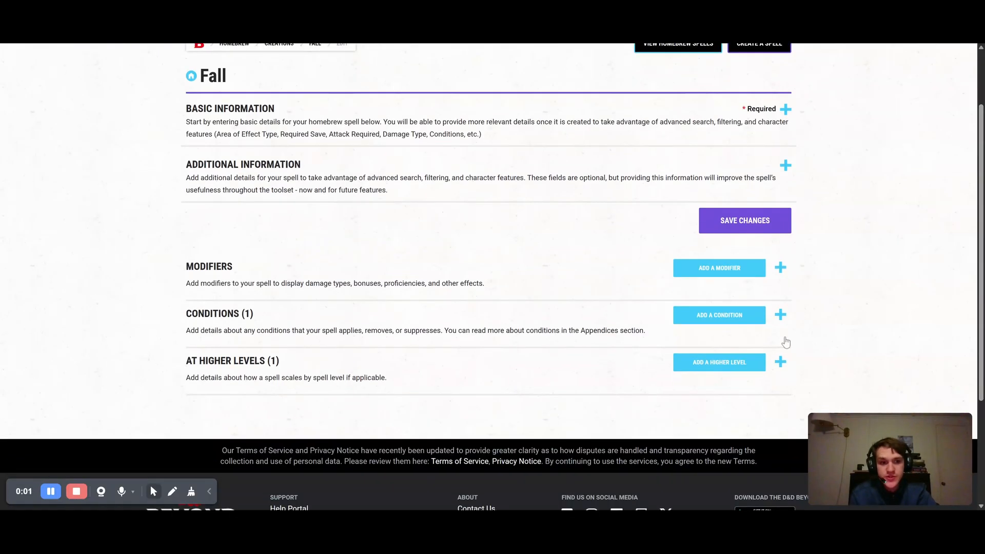
left_click(780, 267)
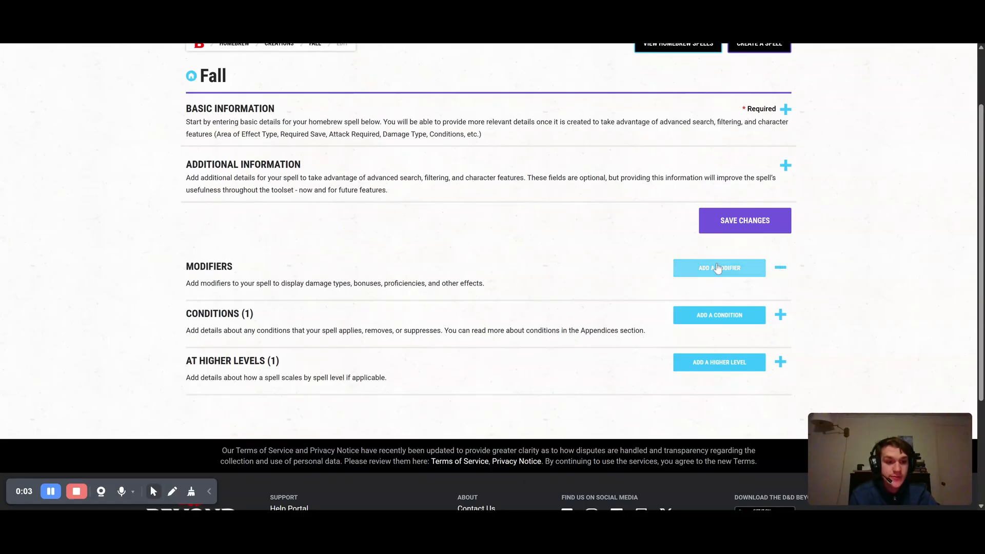
left_click(786, 113)
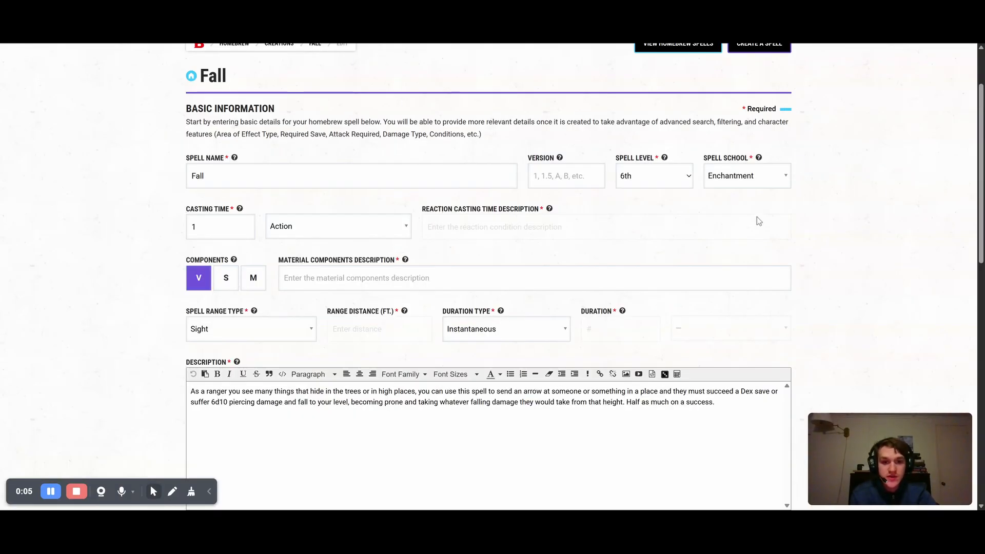
scroll(582, 341, "down", 3)
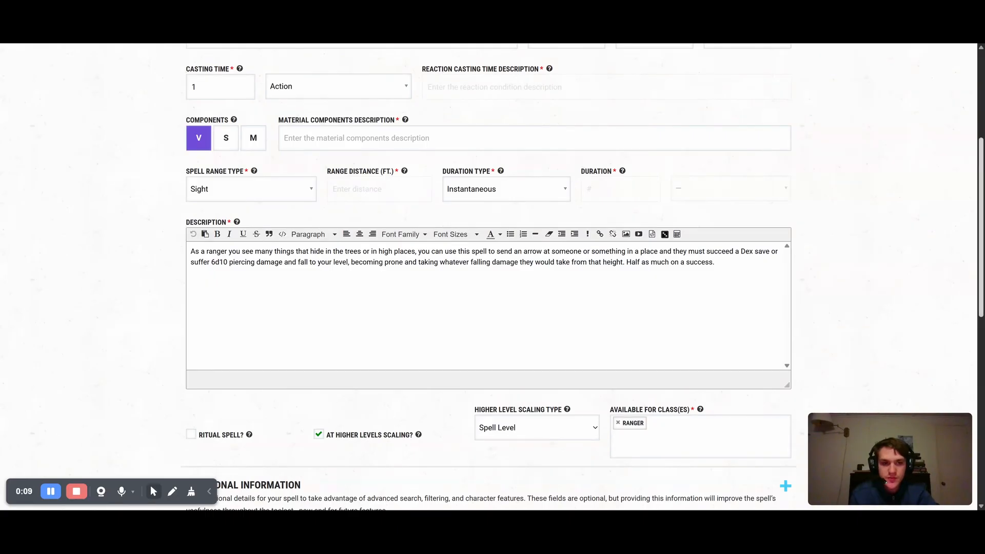
scroll(981, 226, "up", 5)
left_click(785, 180)
scroll(947, 256, "down", 1)
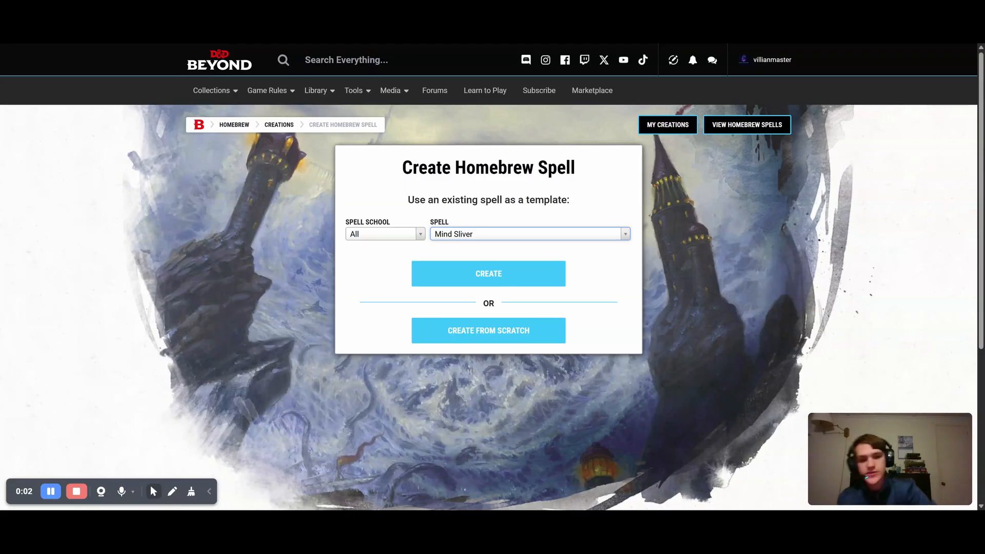
Use Mind Sliver as the template for a new homebrew spell and rename the copy Mind Slash
left_click(625, 234)
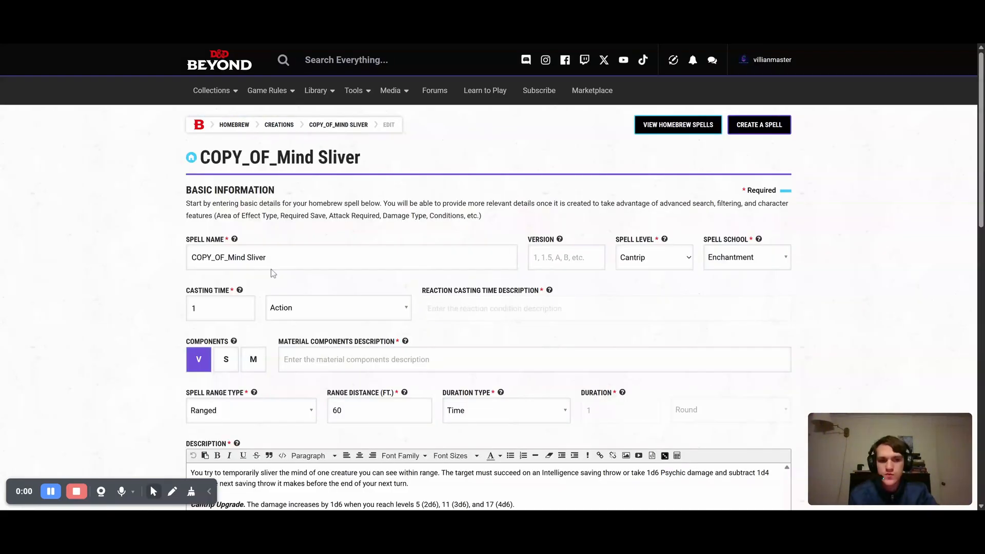
left_click_drag(228, 257, 182, 250)
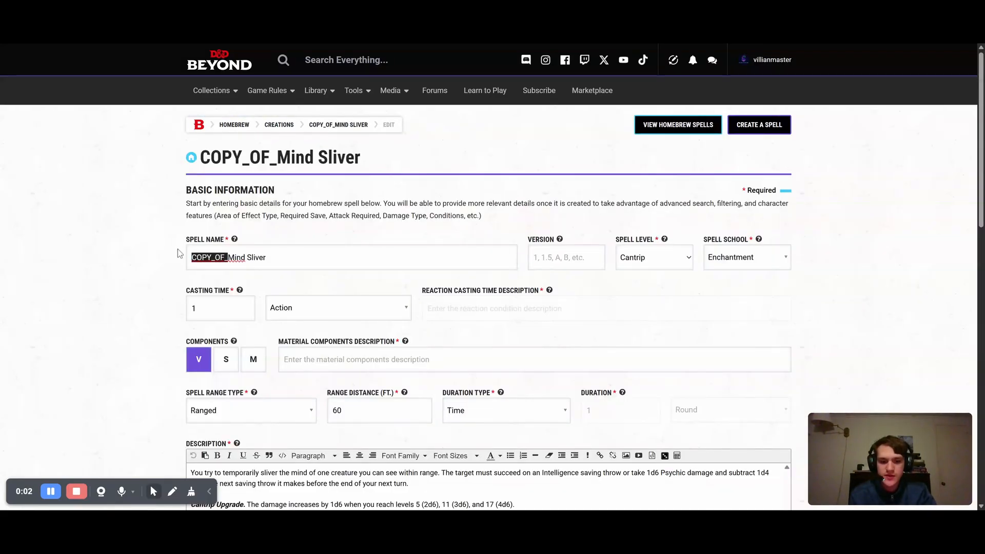
key("BackSpace")
key("shift+Left")
key("shift+Left")
key("shift+Left")
key("shift+Left")
key("shift+Left")
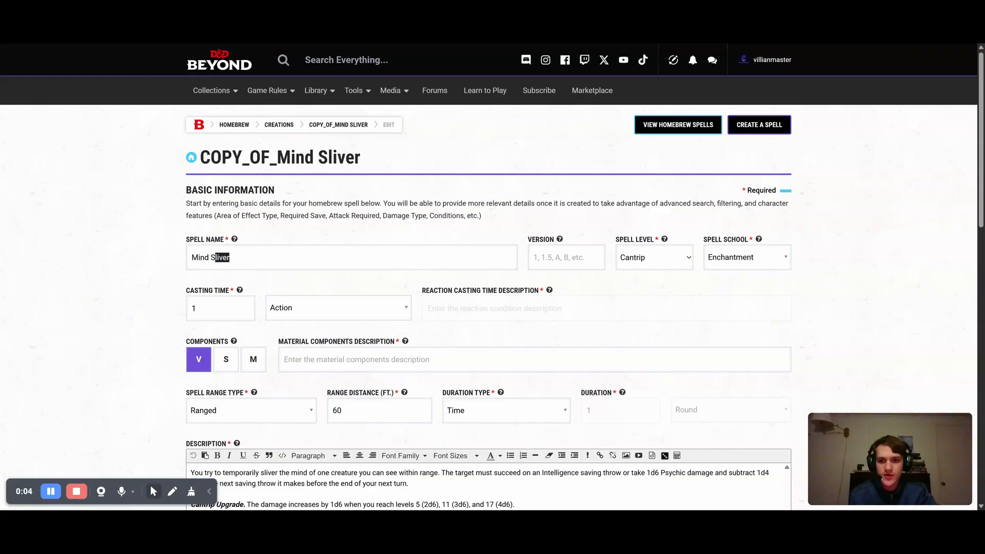
key("BackSpace")
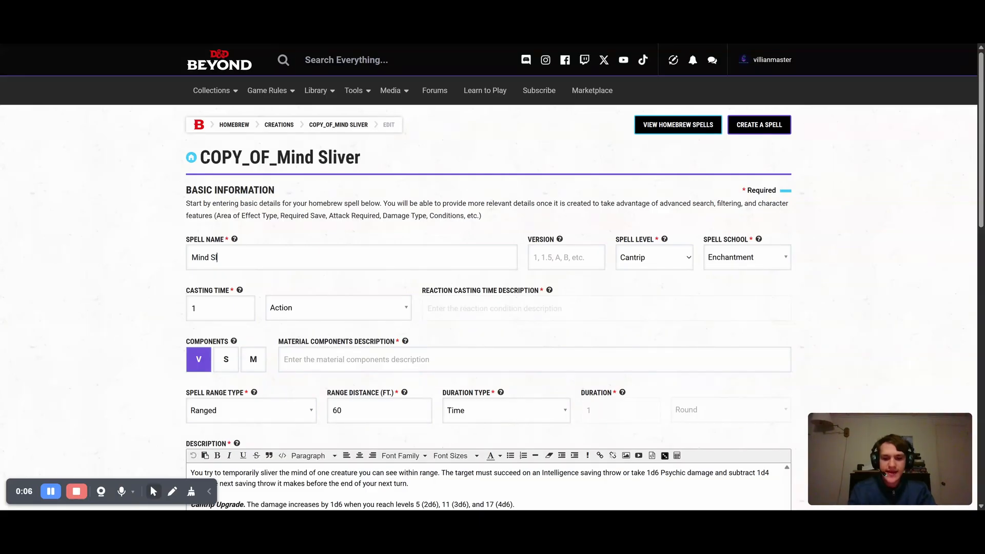
type("lash")
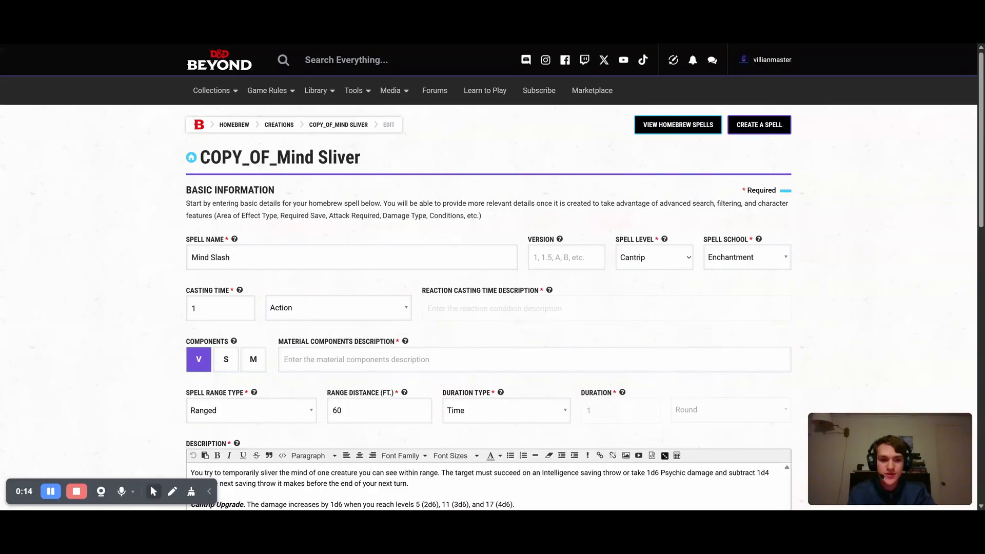
Set Mind Slash's spell level to 4th and its range distance to 100 ft
left_click(642, 329)
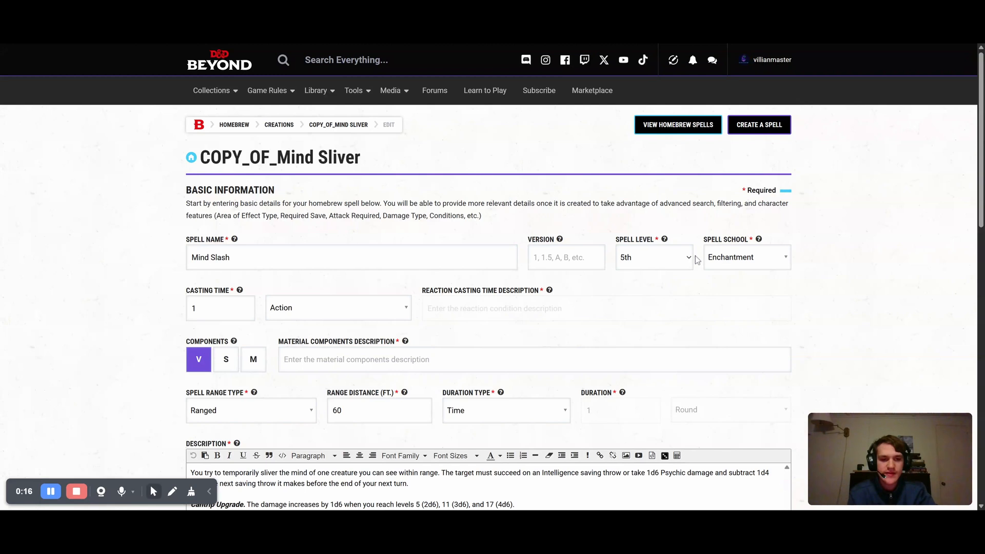
left_click(641, 348)
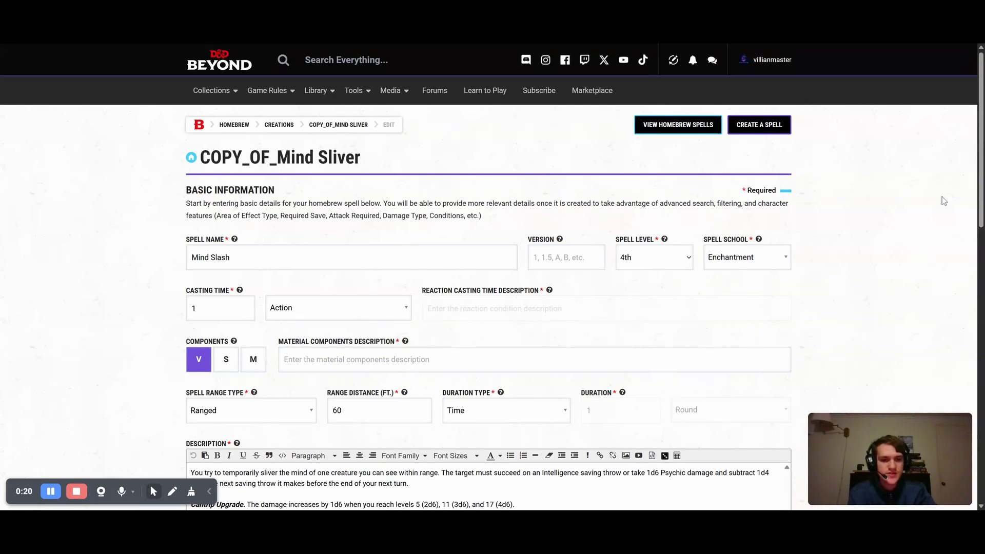
scroll(943, 201, "down", 3)
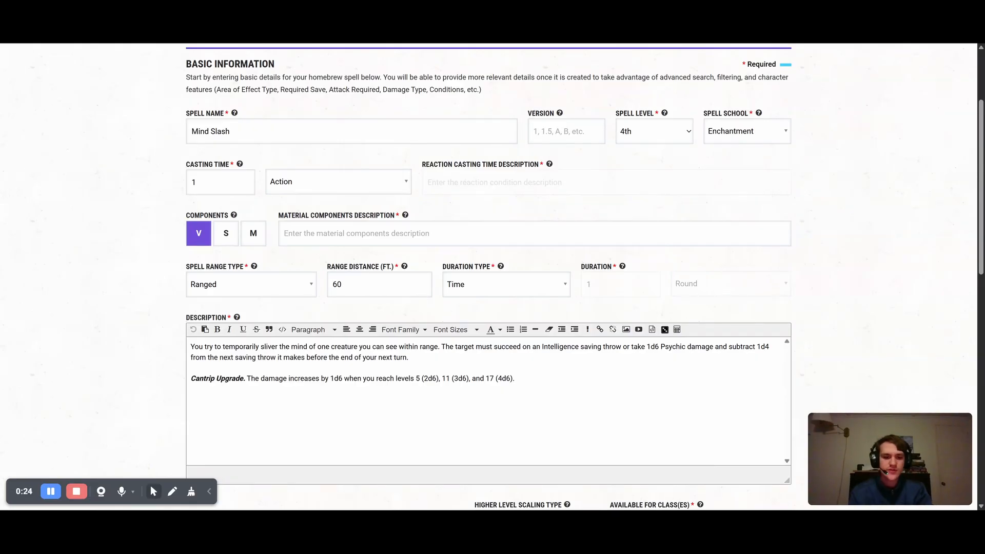
key("BackSpace")
key("BackSpace")
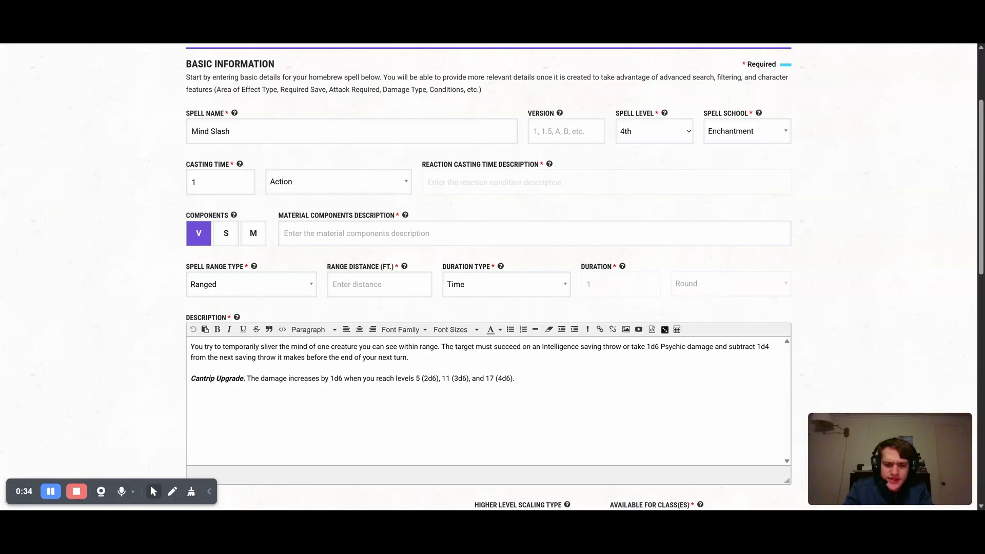
type("100")
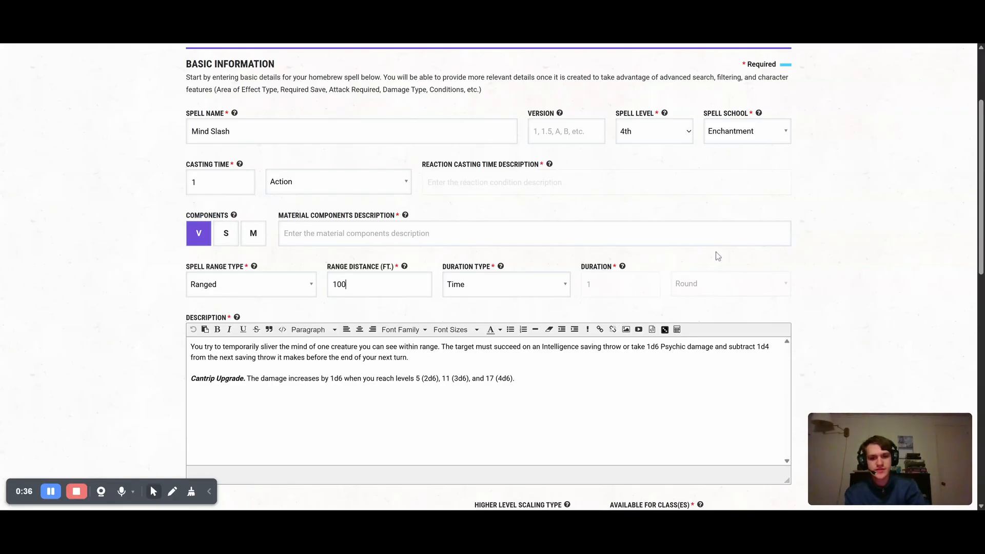
Add Fighter - Eldritch Knight to the classes for which Mind Slash is available
left_click_drag(982, 204, 983, 284)
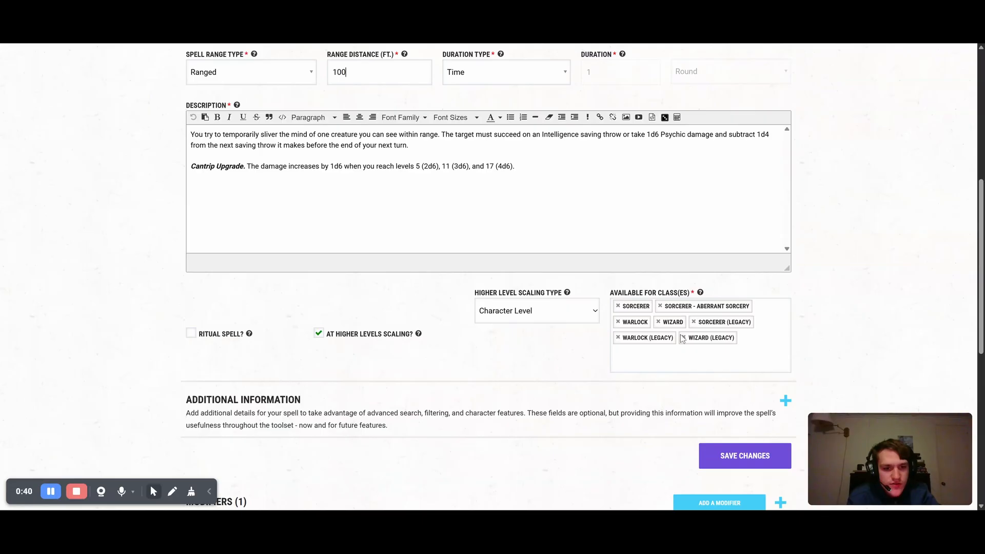
left_click(682, 353)
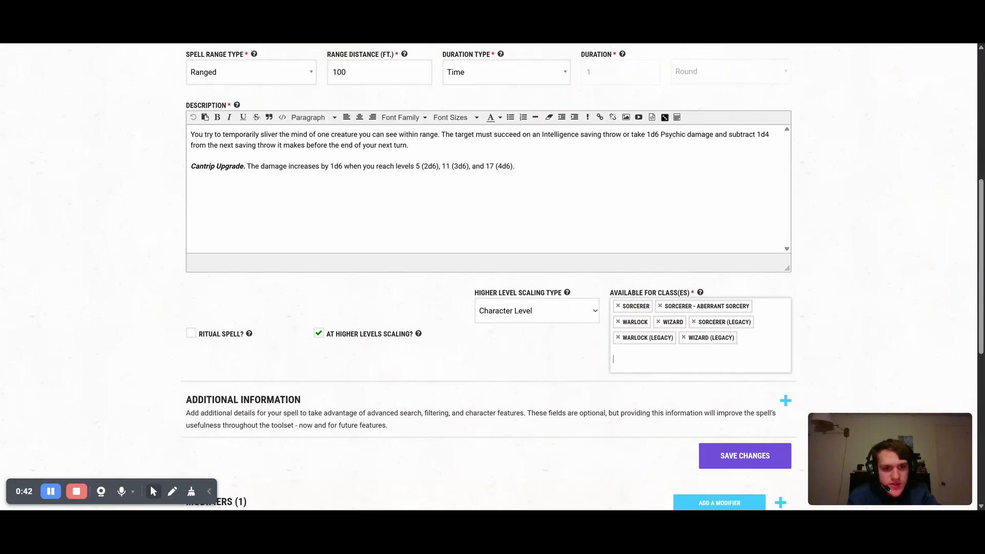
type("fi")
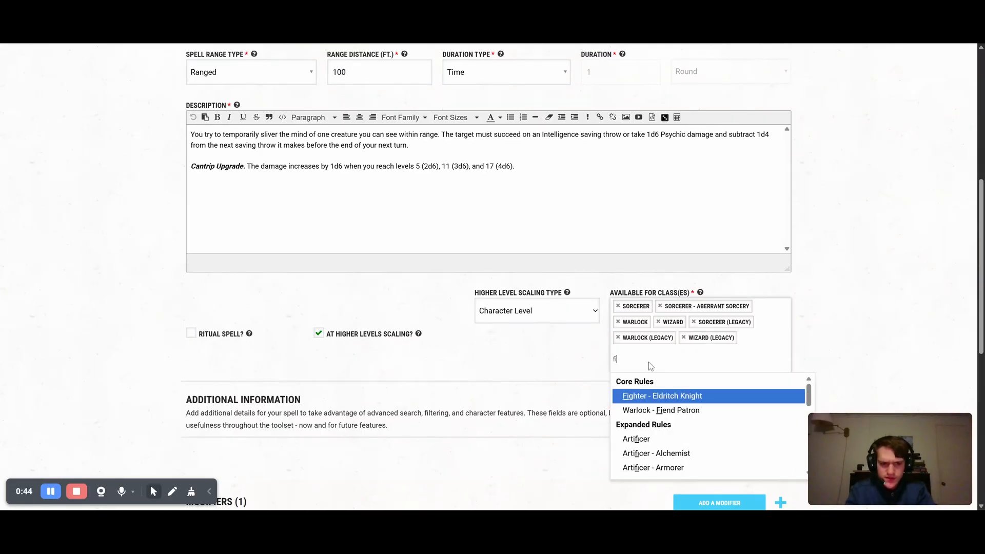
left_click(670, 398)
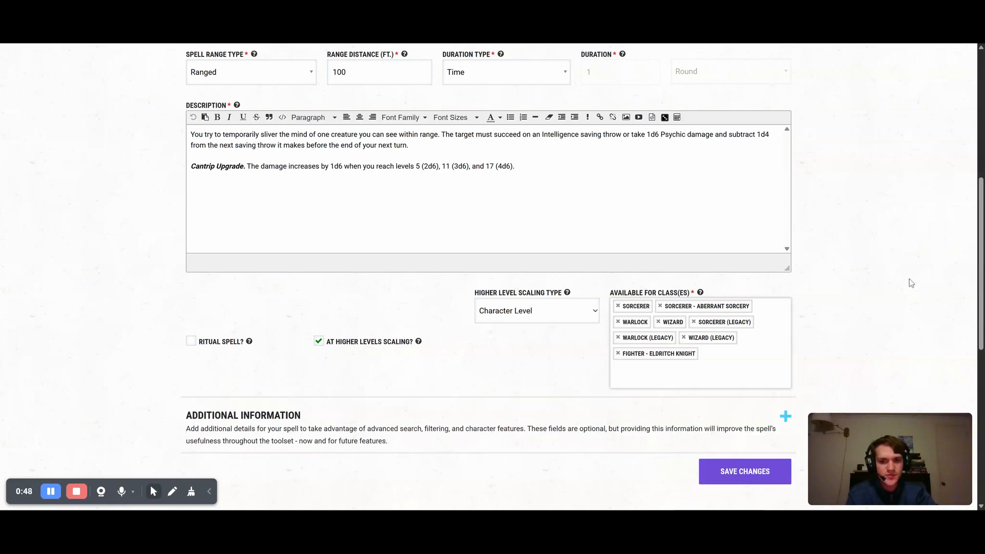
Delete the Cantrip Upgrade paragraph from Mind Slash's description
scroll(911, 283, "up", 2)
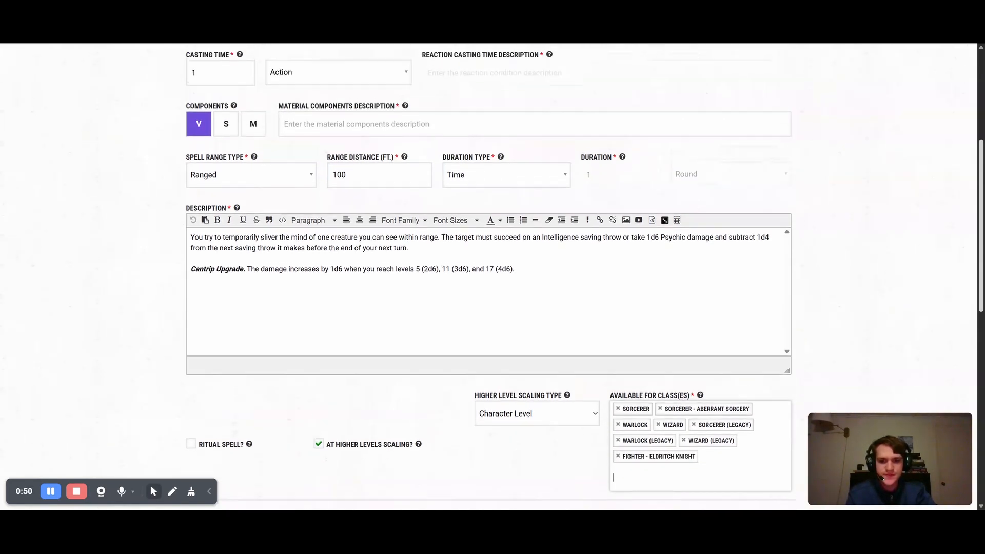
scroll(910, 112, "up", 5)
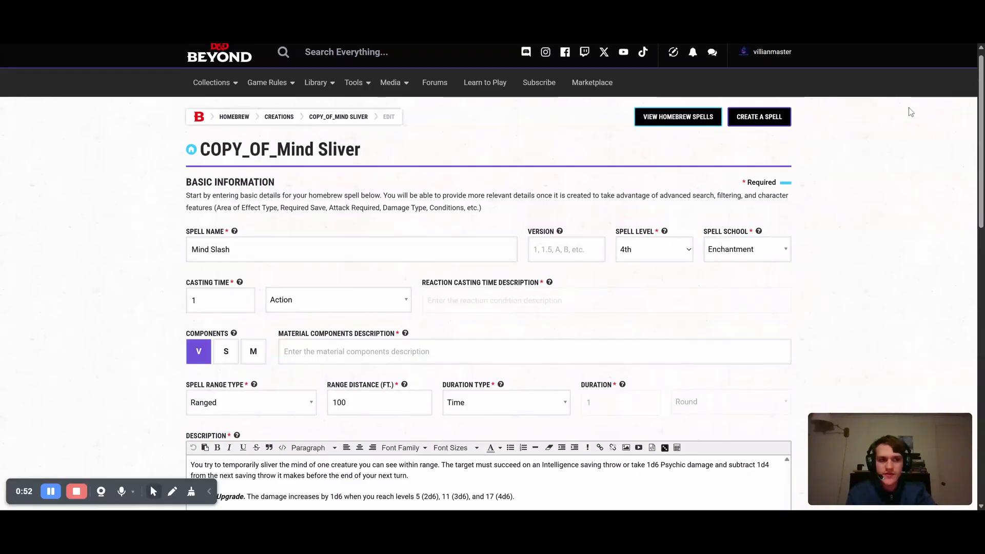
scroll(910, 111, "down", 2)
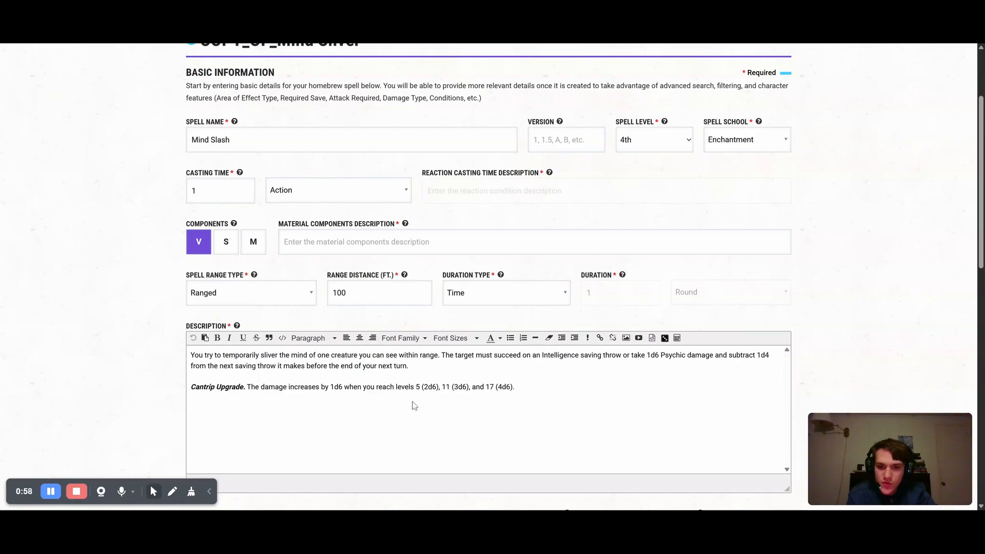
left_click_drag(515, 387, 186, 389)
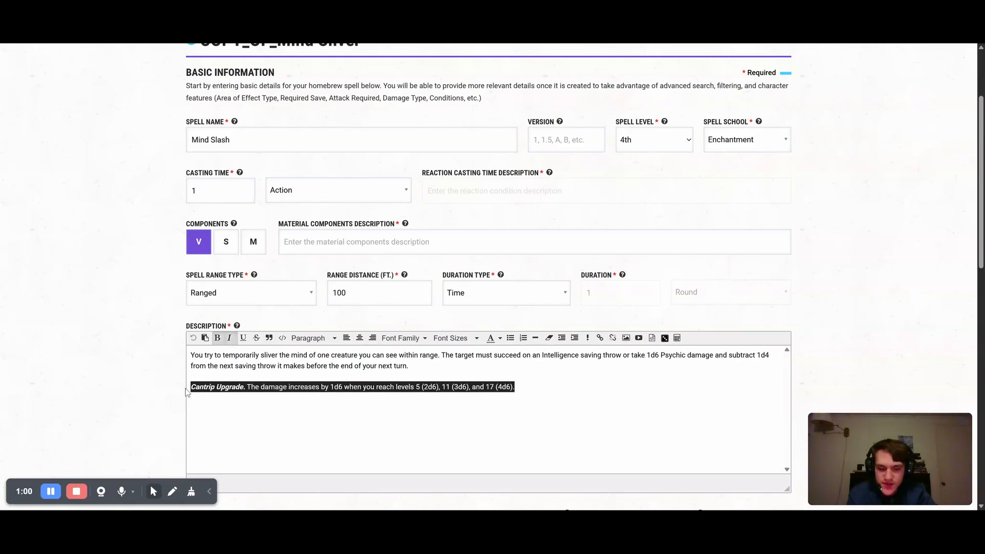
key("BackSpace")
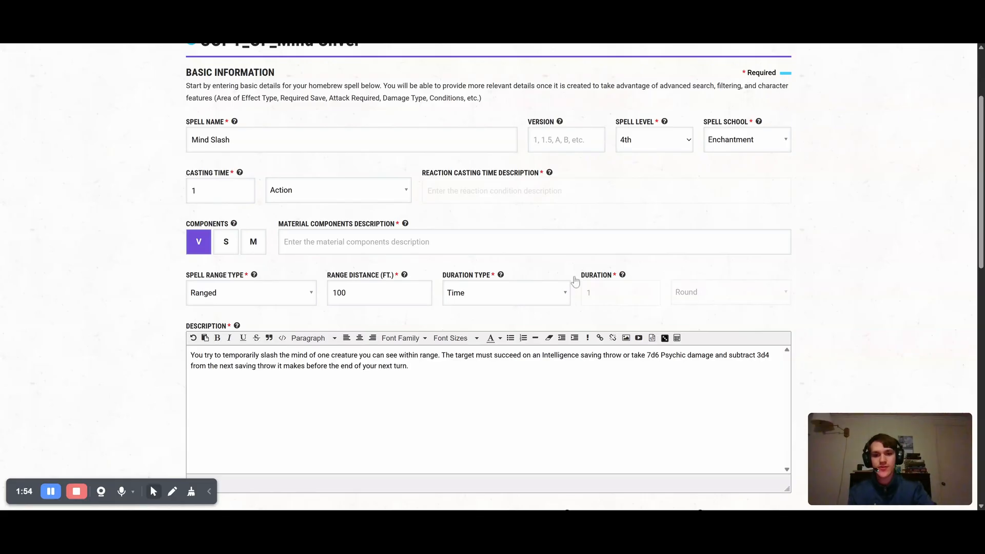
scroll(949, 213, "down", 5)
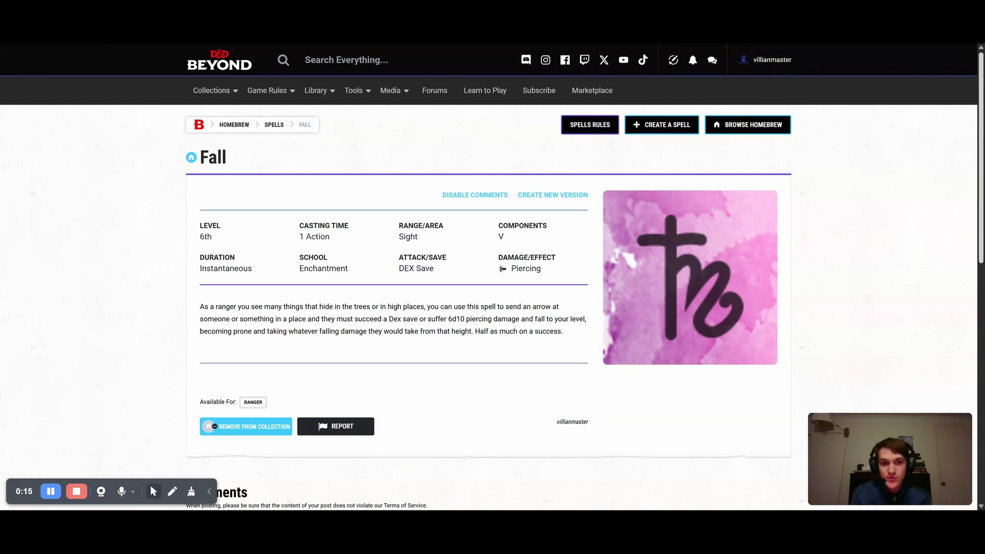
Leave the Fall spell's page and go to the My Homebrew Collection page
mouse_move(226, 92)
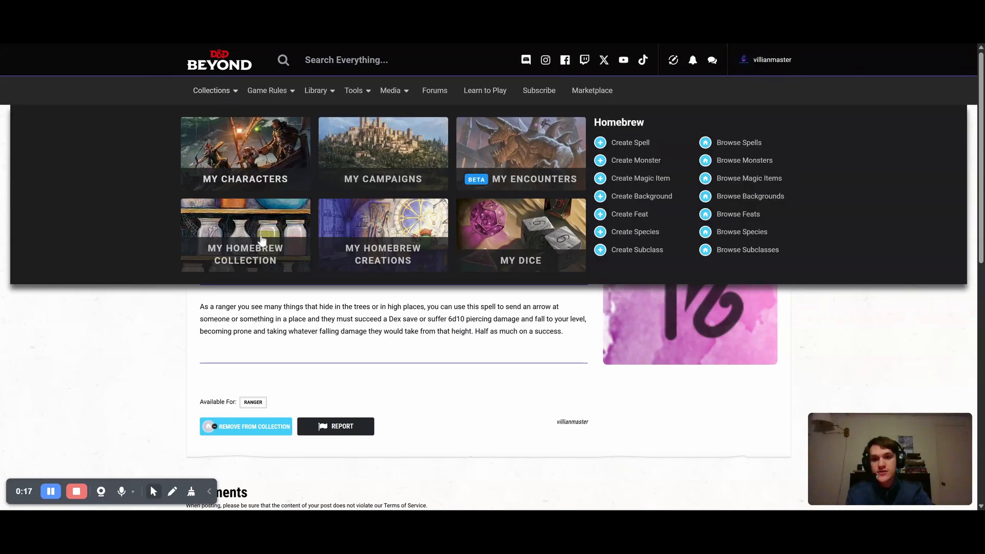